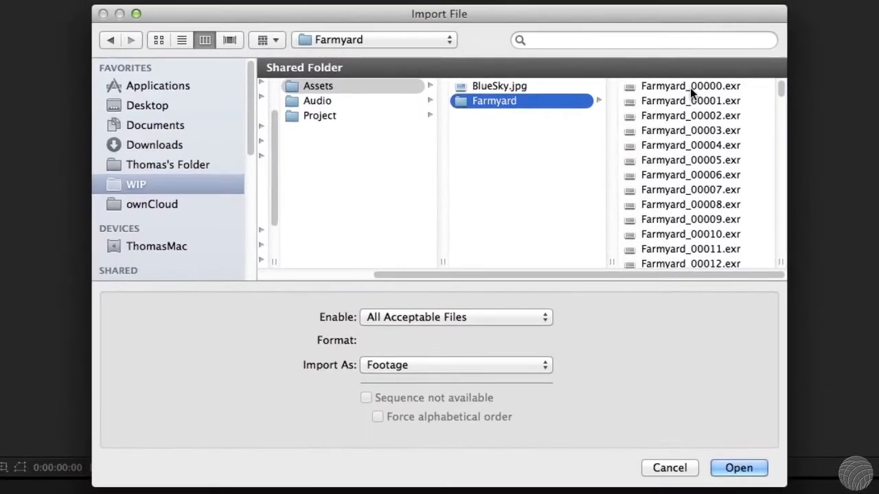
Import the Farmyard frames starting at Farmyard_00000.exr as an OpenEXR sequence and create a composition from the footage
click(578, 109)
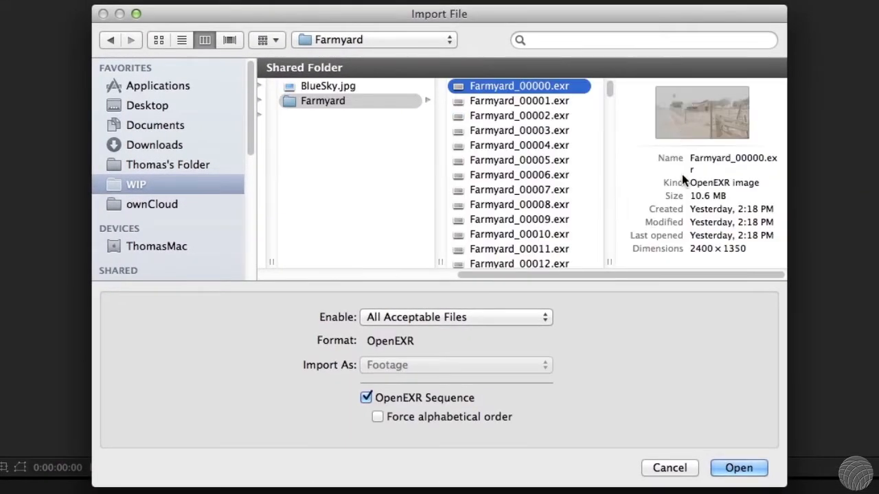
click(740, 469)
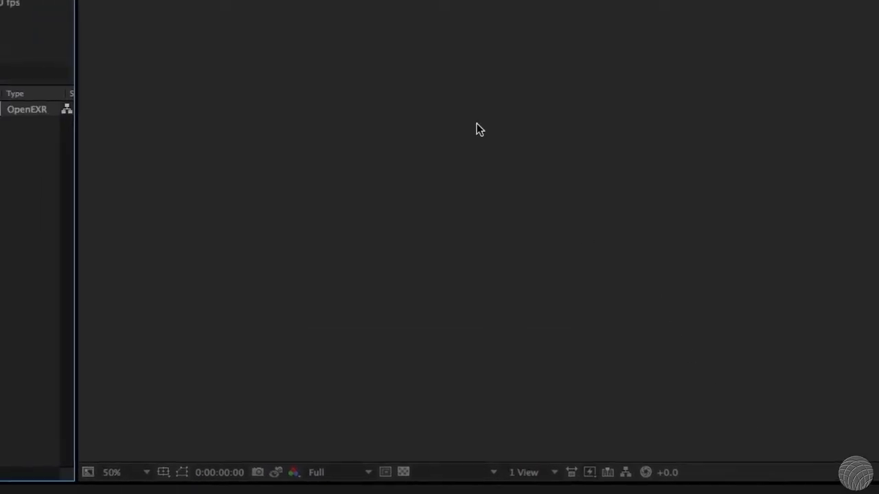
drag(144, 115, 52, 481)
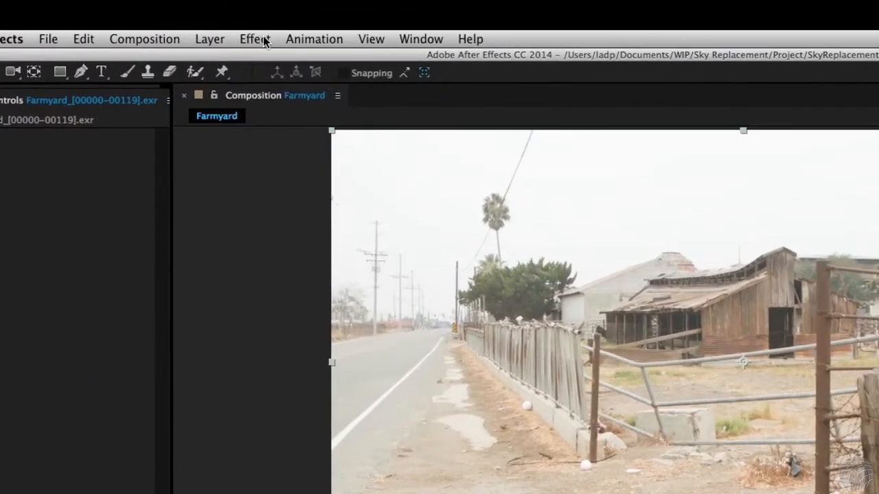
Apply Optics Compensation to the Farmyard footage layer with Reverse Lens Distortion enabled and a field of view of 20.5
click(258, 35)
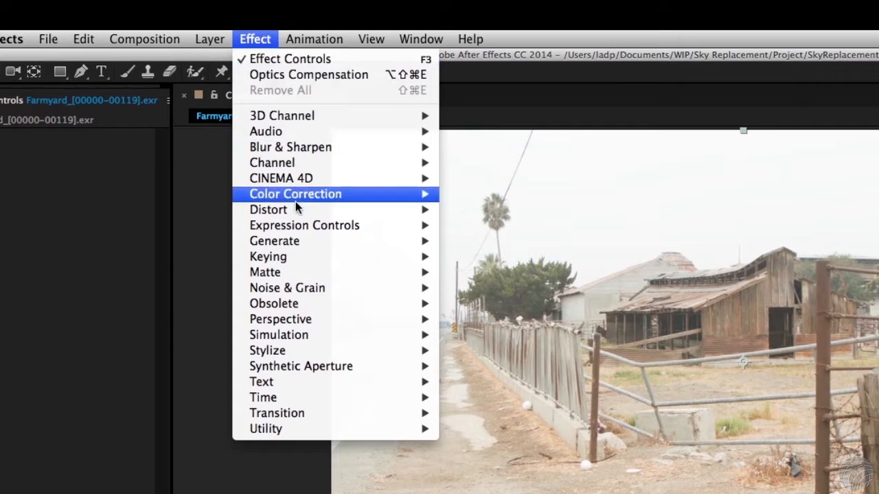
mouse_move(268, 209)
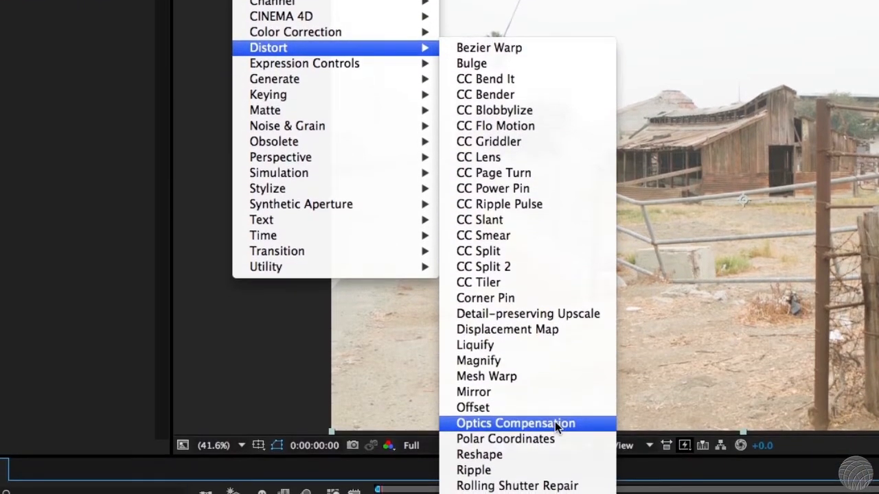
click(555, 421)
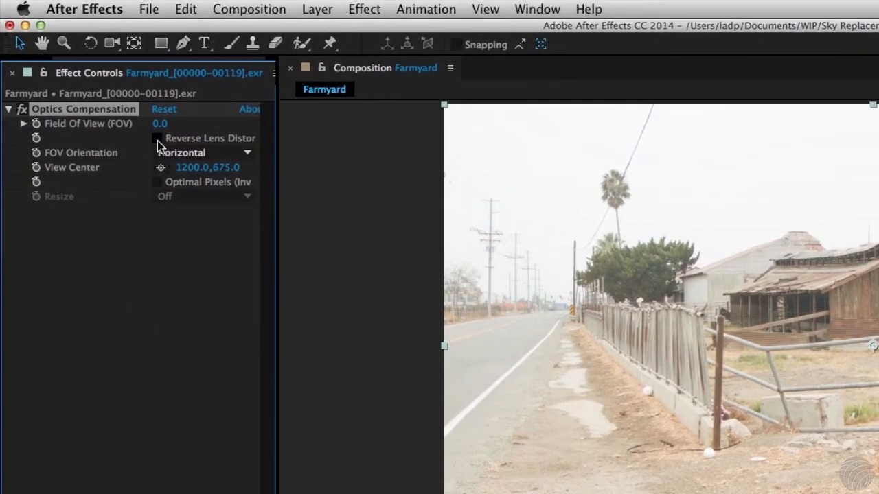
click(149, 129)
text(20.5)
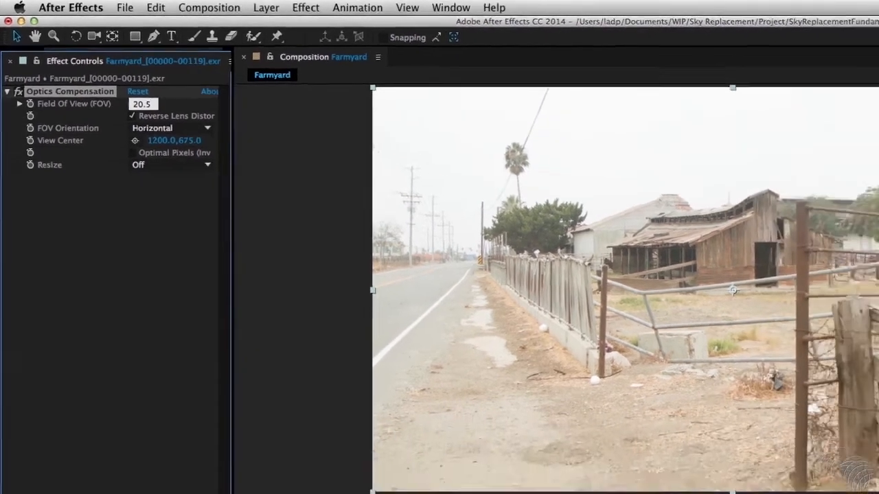
key(Return)
key(super+shift+a)
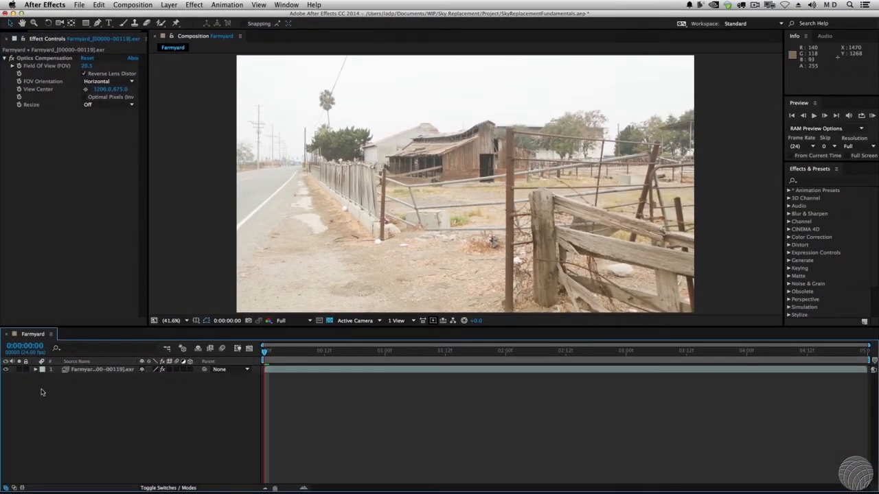
Pre-compose the footage layer as "Undistorted Farmyard" with all attributes moved into it, and run Track Camera on the precomp
right_click(78, 370)
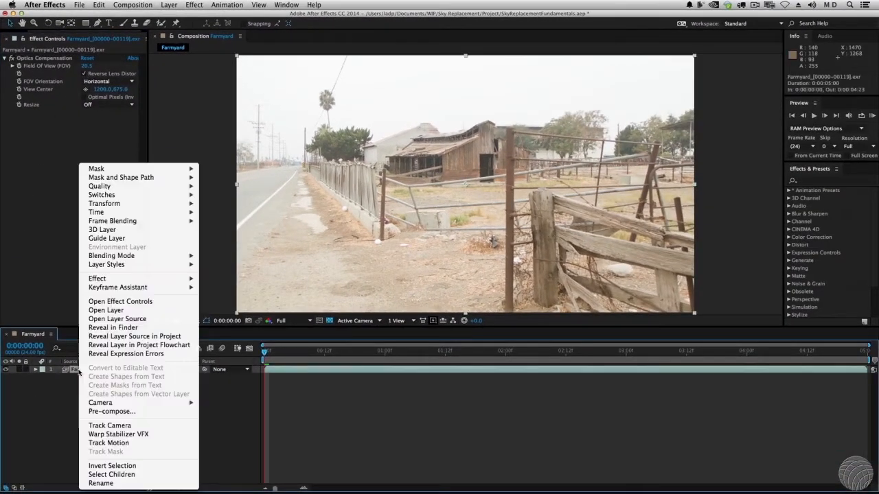
click(110, 411)
key(BackSpace)
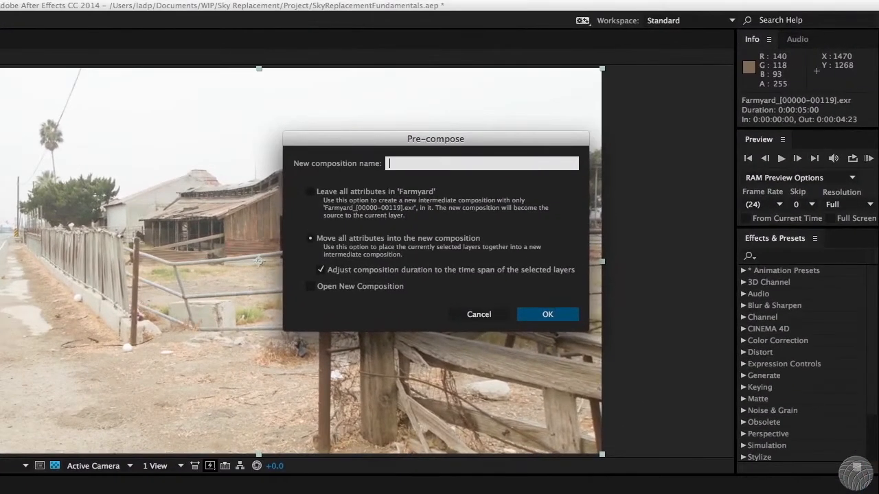
text(Undistorted Farmyard)
key(Return)
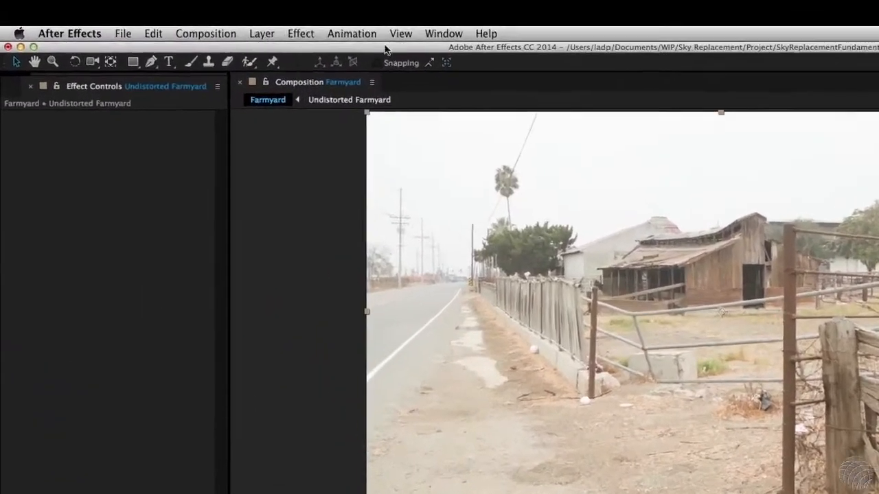
click(227, 5)
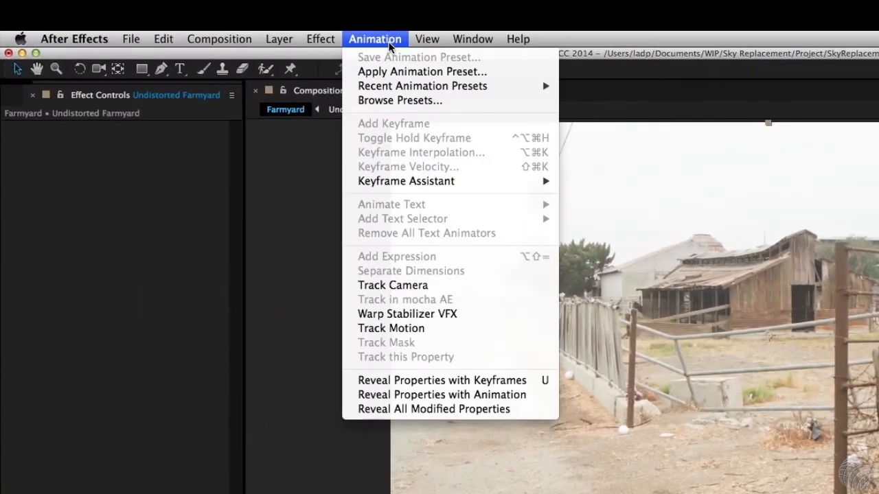
click(398, 284)
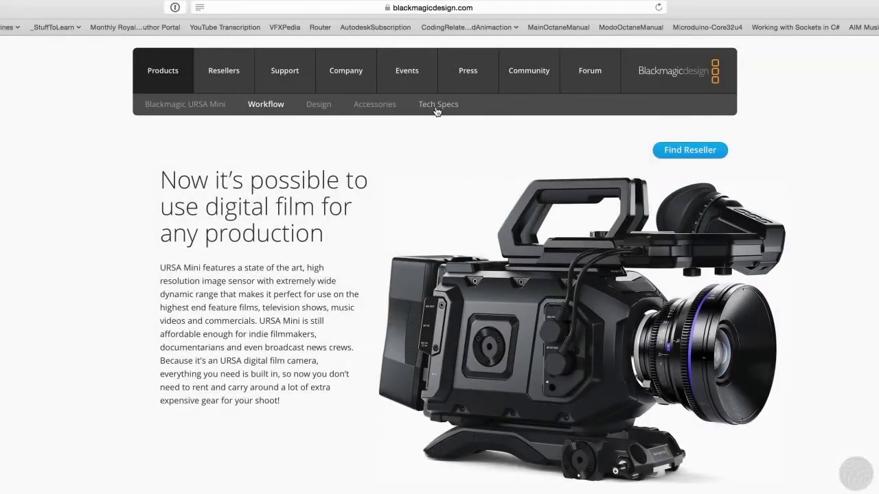
Switch to the Blackmagic Design website and look up the technical specifications of the Blackmagic URSA Mini 4K EF
click(435, 109)
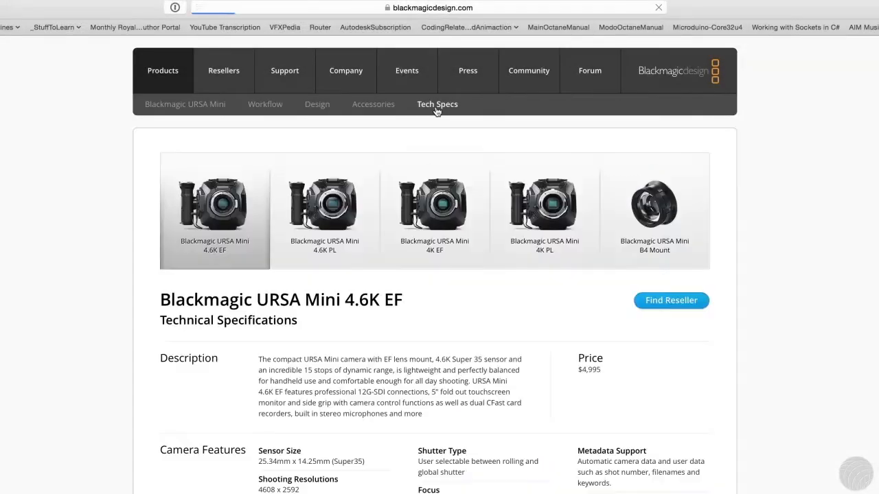
click(460, 196)
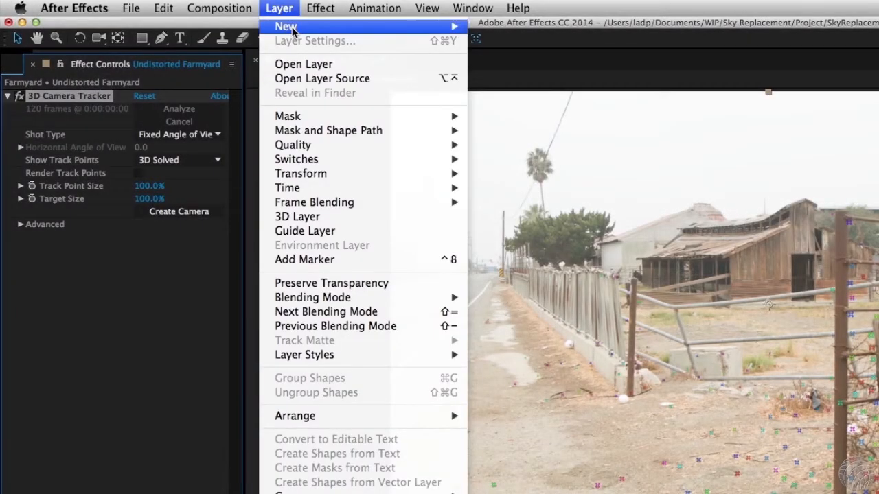
Calculate the angle of view in the new-camera settings using a 15.81 mm film size and 17 mm focal length, without creating the camera
mouse_move(294, 32)
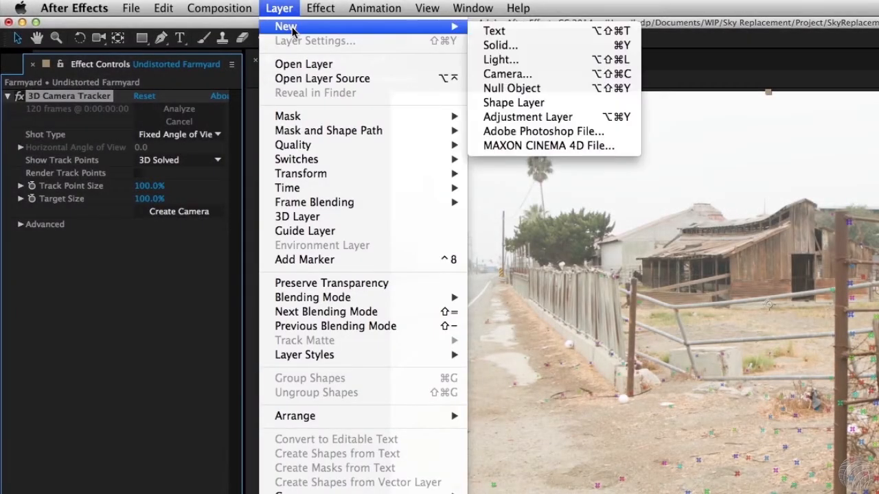
click(522, 75)
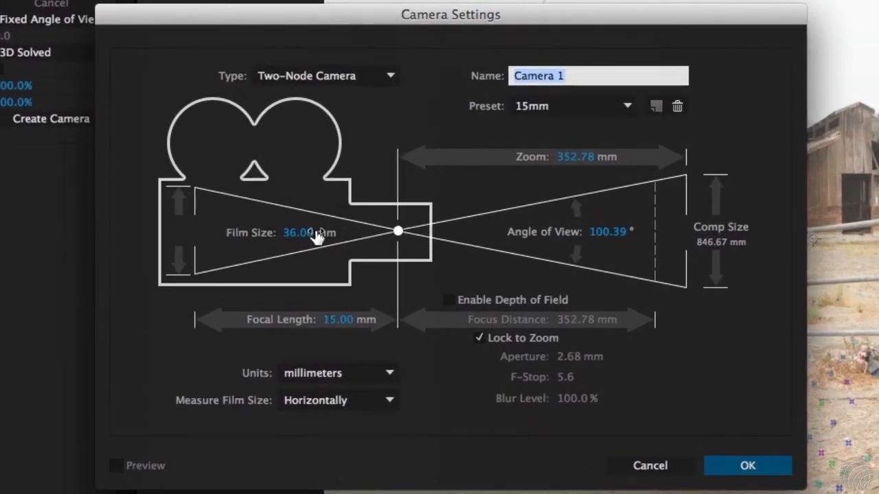
click(383, 301)
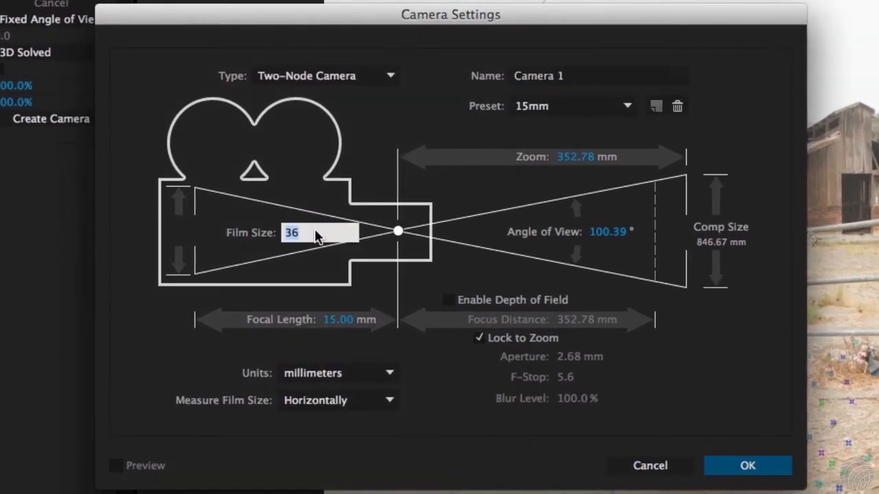
text(15.81)
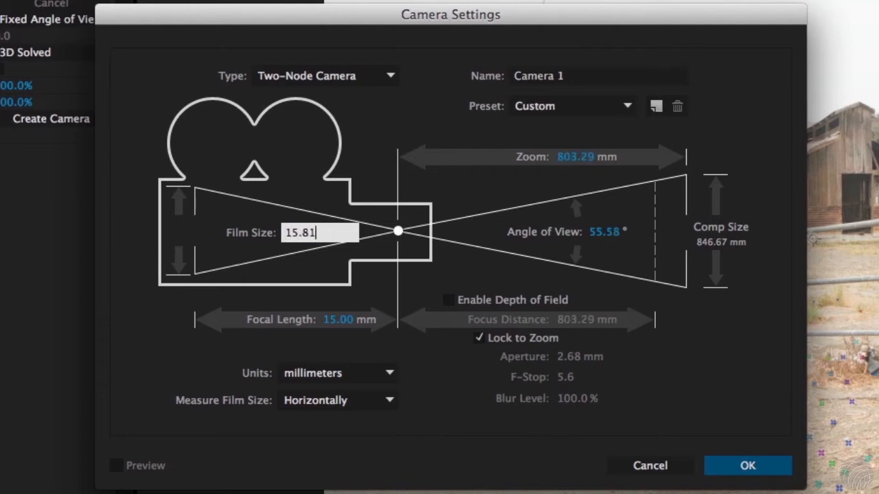
click(347, 324)
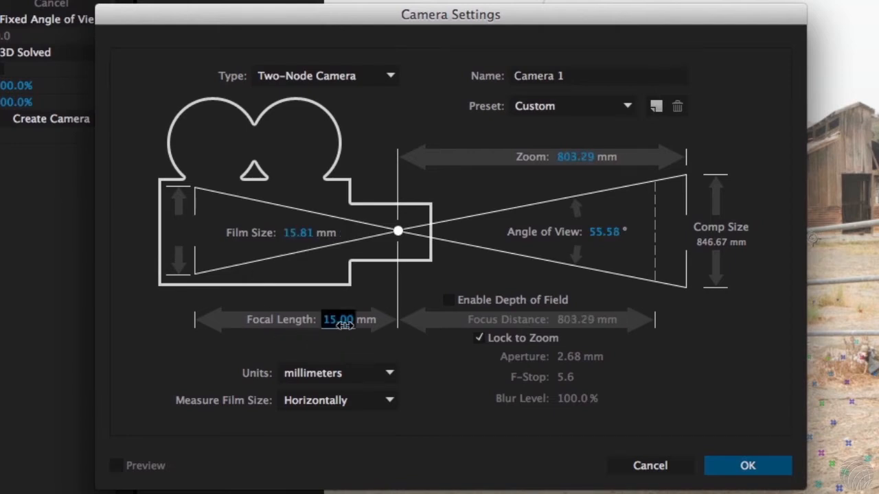
text(17)
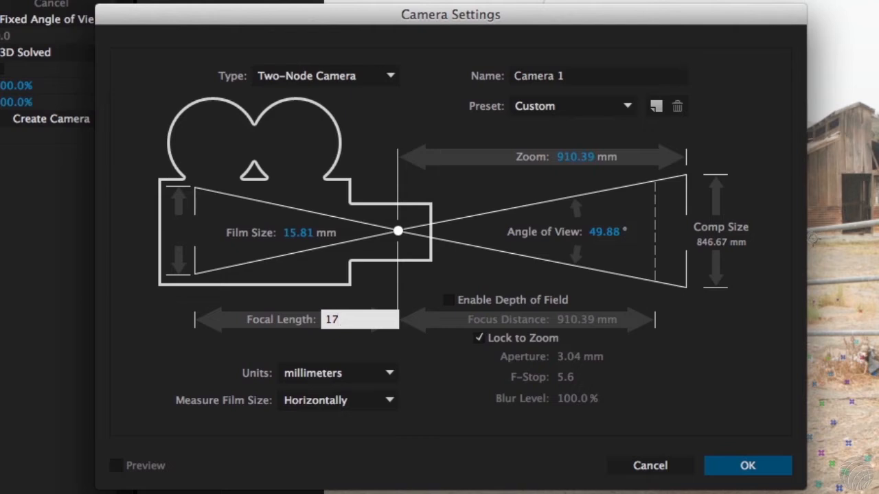
click(612, 233)
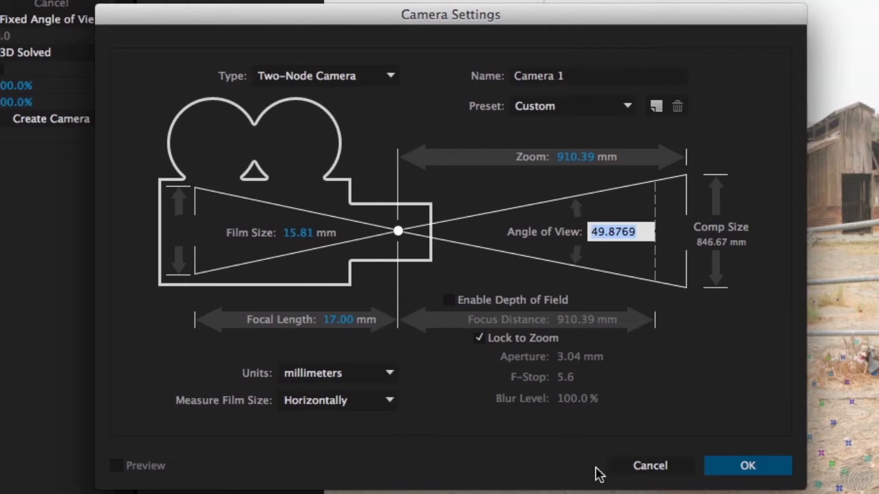
click(647, 467)
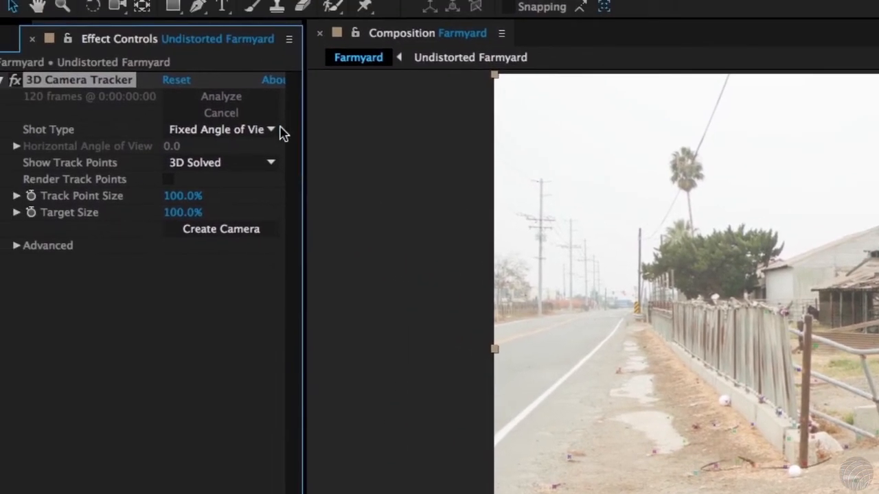
Set the 3D Camera Tracker's shot type to Specify Angle of View at 49.8769 degrees horizontal and create the tracked camera
click(101, 21)
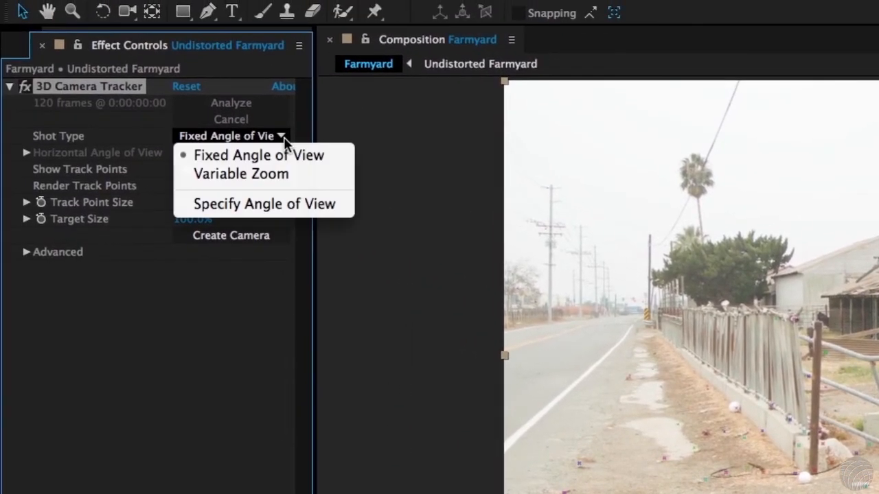
click(280, 205)
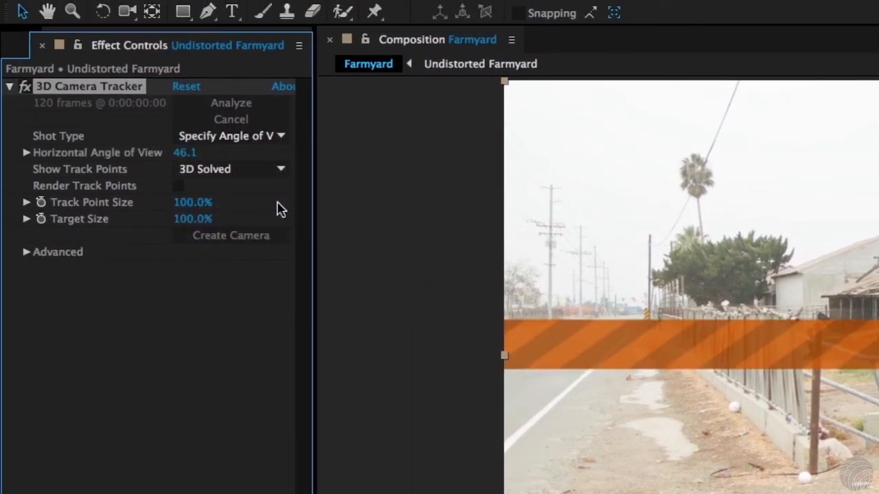
click(191, 158)
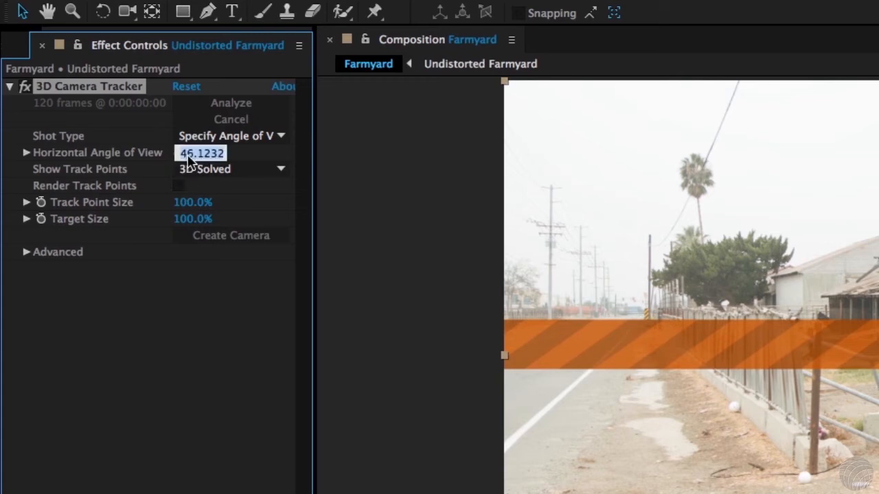
text(49.8769)
key(Return)
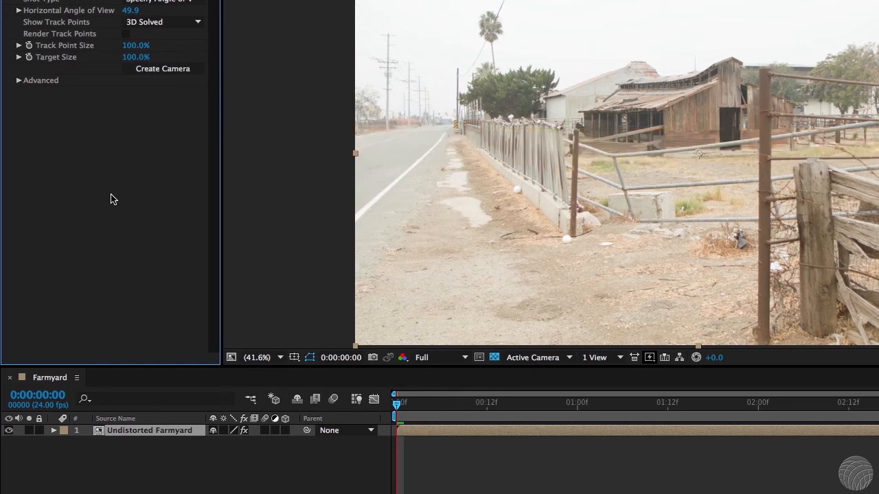
click(195, 64)
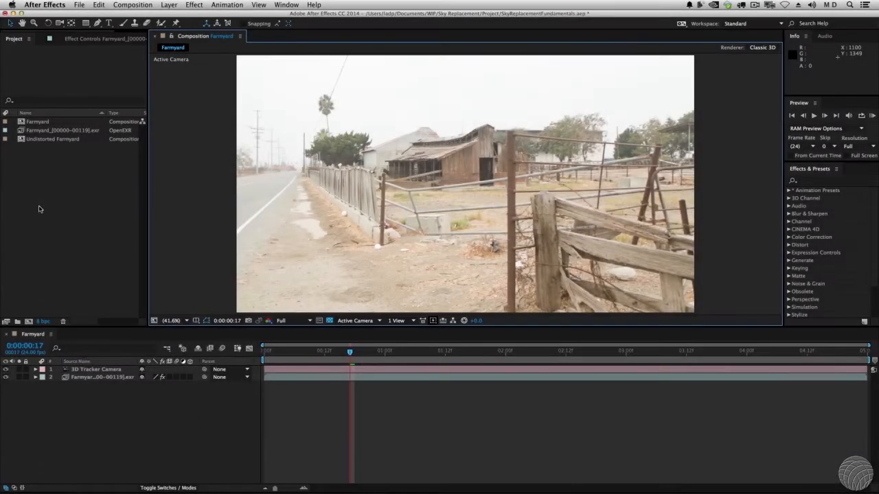
Import BlueSky.jpg, add it to the Farmyard composition as a 3D layer, and preview it against the camera movement
double_click(39, 210)
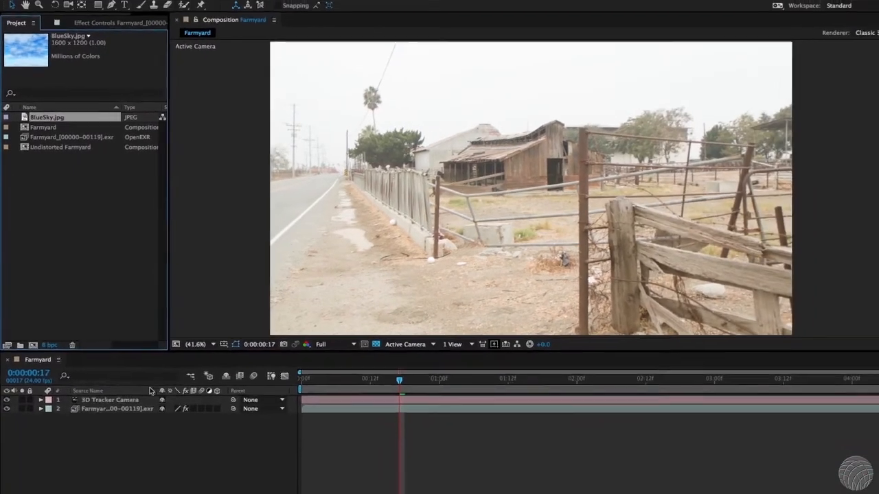
key(ctrl+slash)
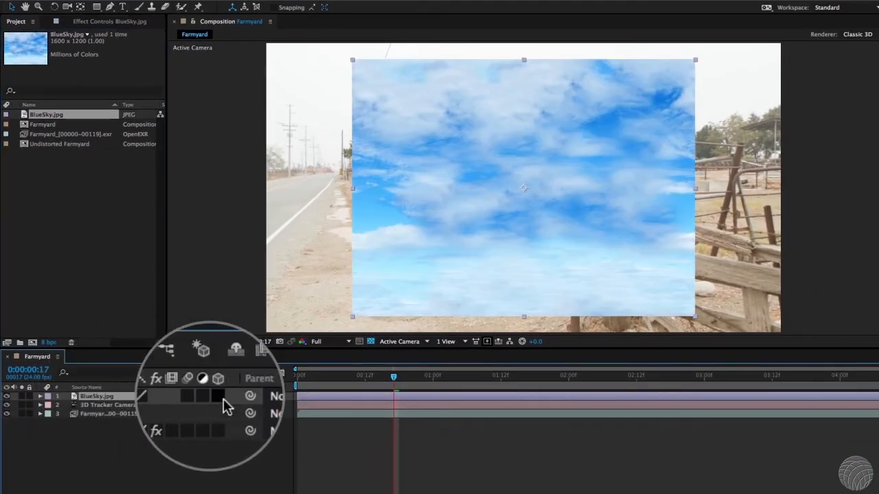
click(214, 396)
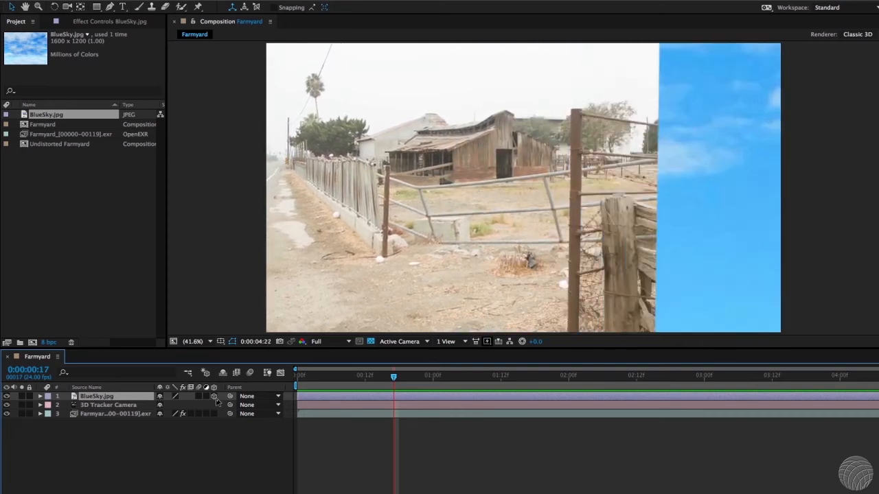
key(space)
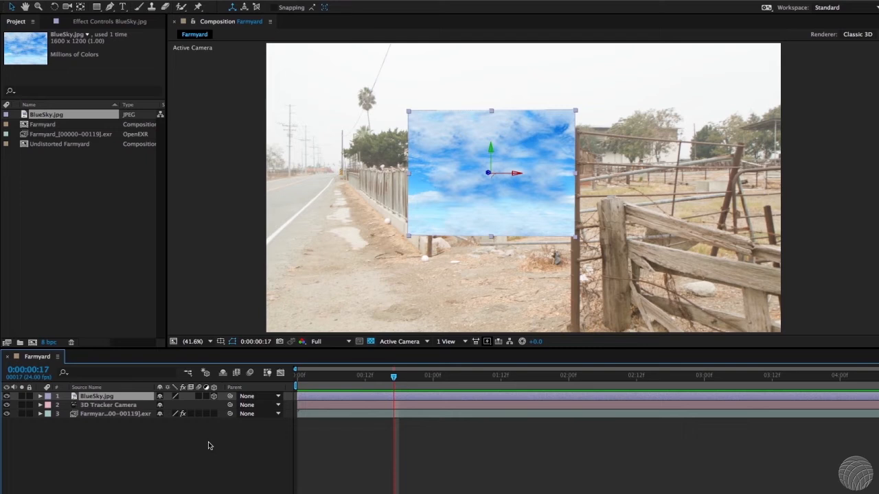
Set the Z position of the BlueSky.jpg layer to 100000 to place it far behind the scene
key(p)
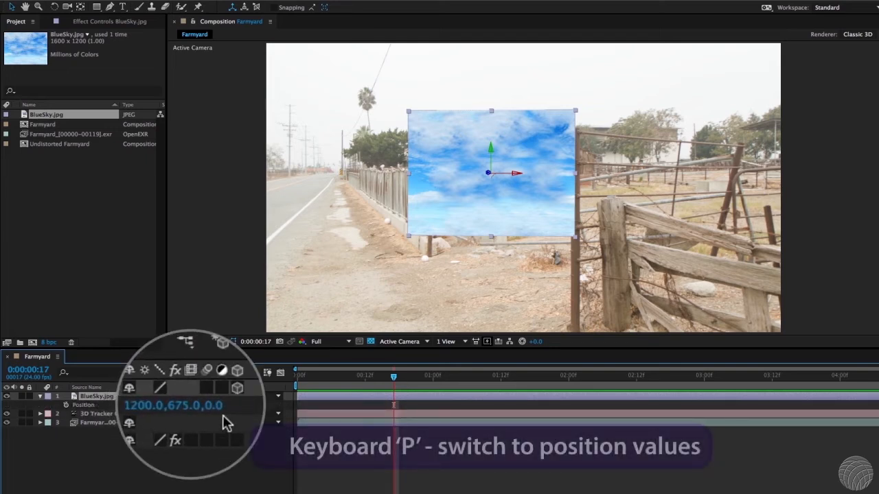
click(217, 406)
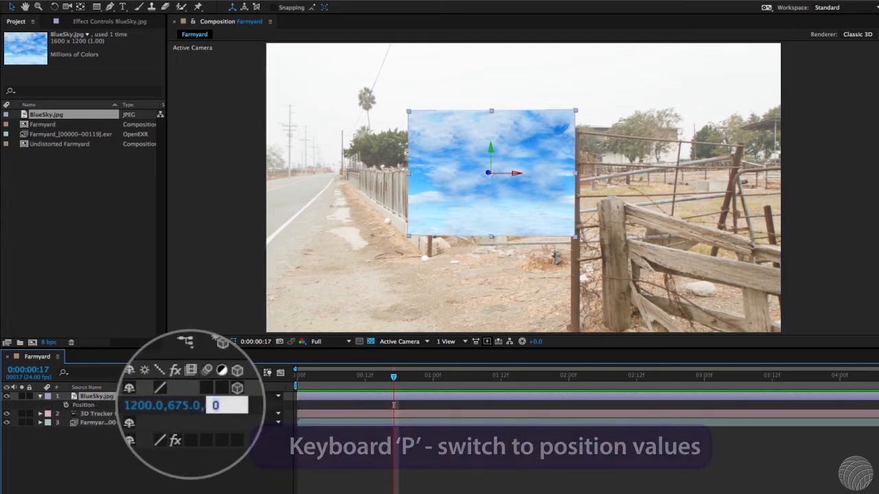
text(100000)
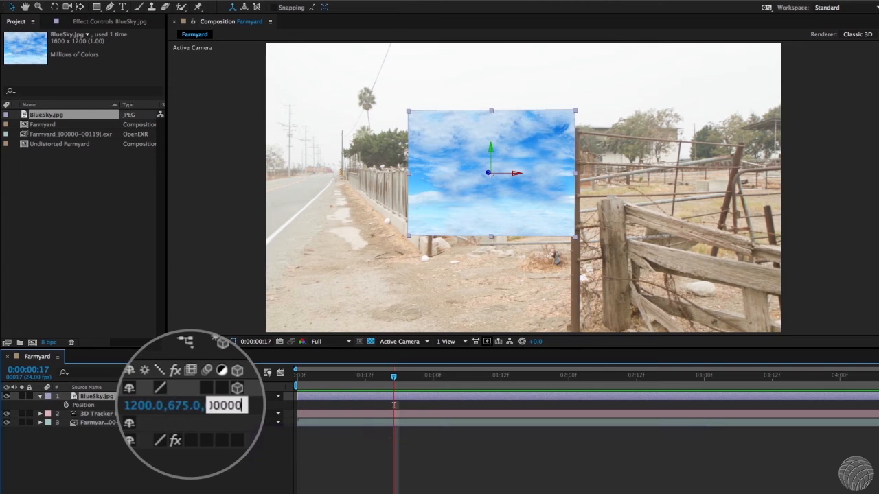
key(Return)
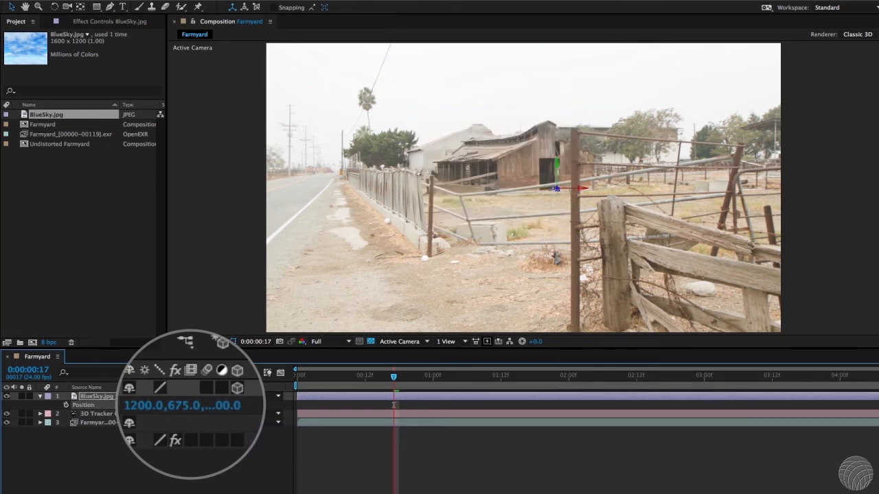
Scale BlueSky.jpg up to about 79460% so it covers the whole frame, and preview it against the camera movement
key(s)
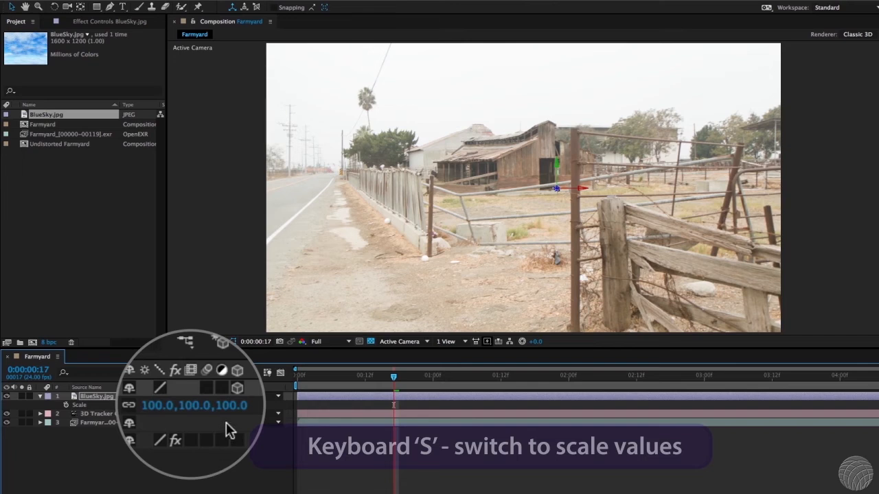
drag(235, 407, 821, 441)
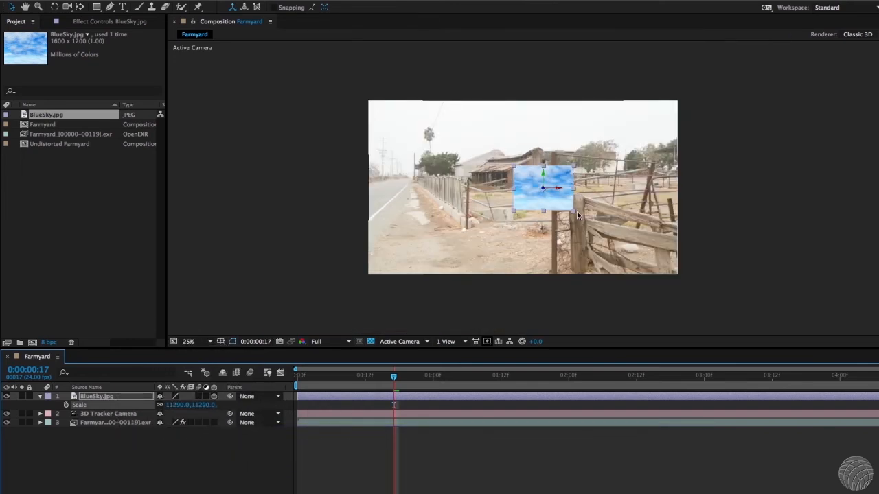
drag(570, 232, 845, 358)
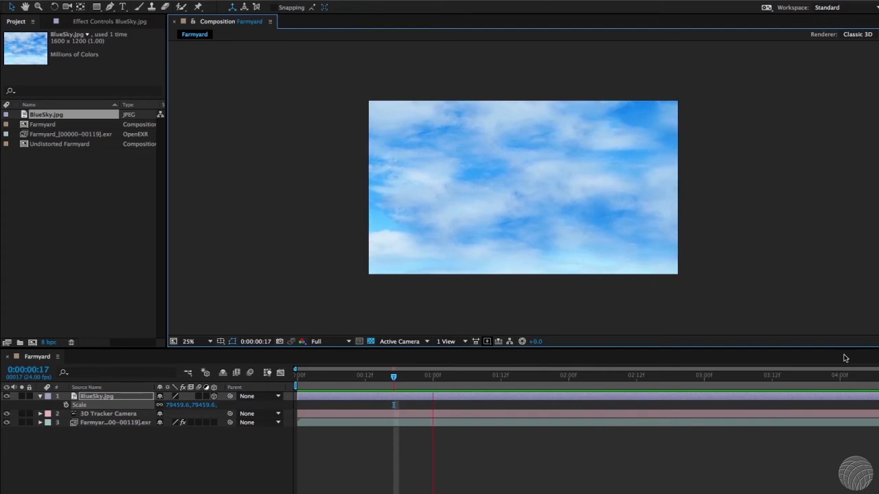
key(space)
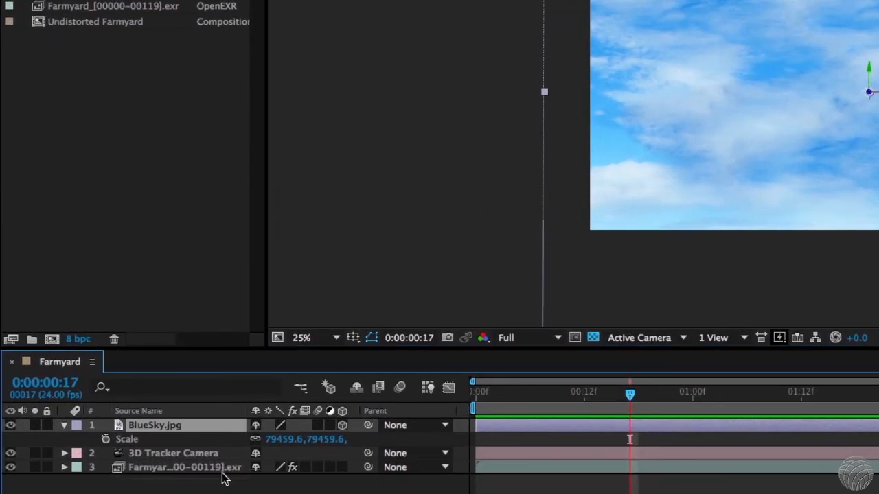
Place BlueSky.jpg beneath the Farmyard footage, change the footage's blending mode to let the sky show through, and preview the track
key(ctrl+shift+bracketleft)
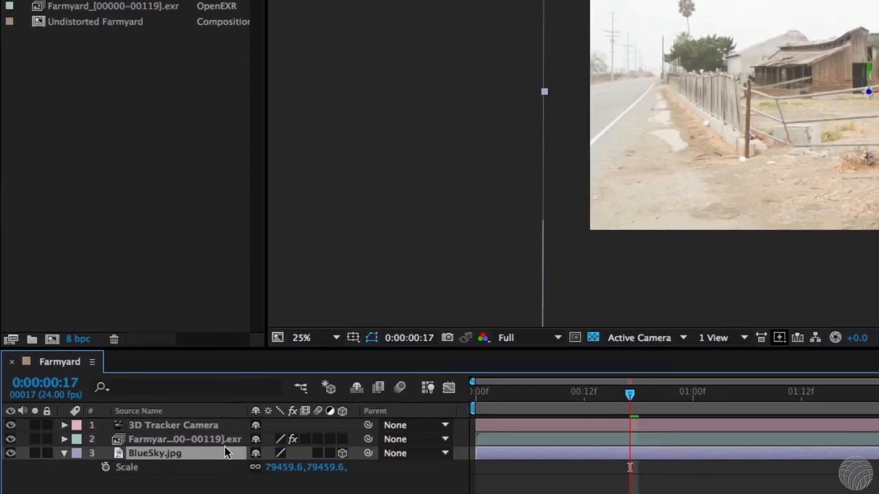
right_click(226, 441)
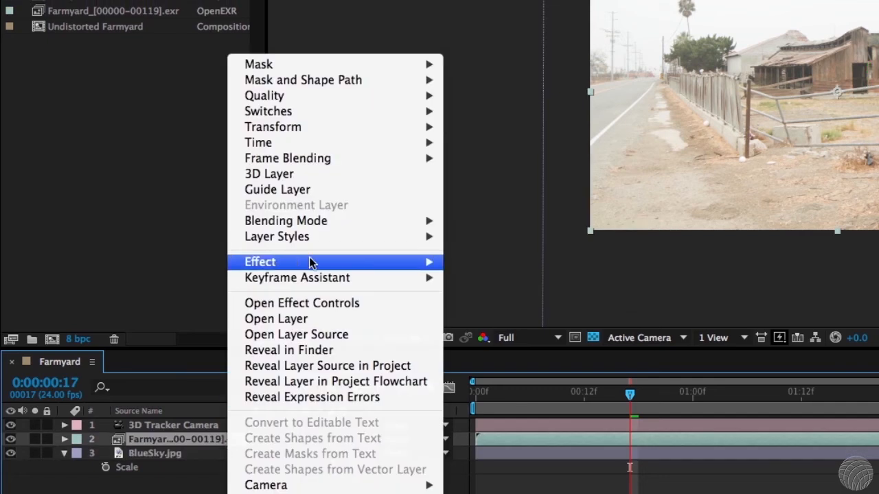
mouse_move(326, 228)
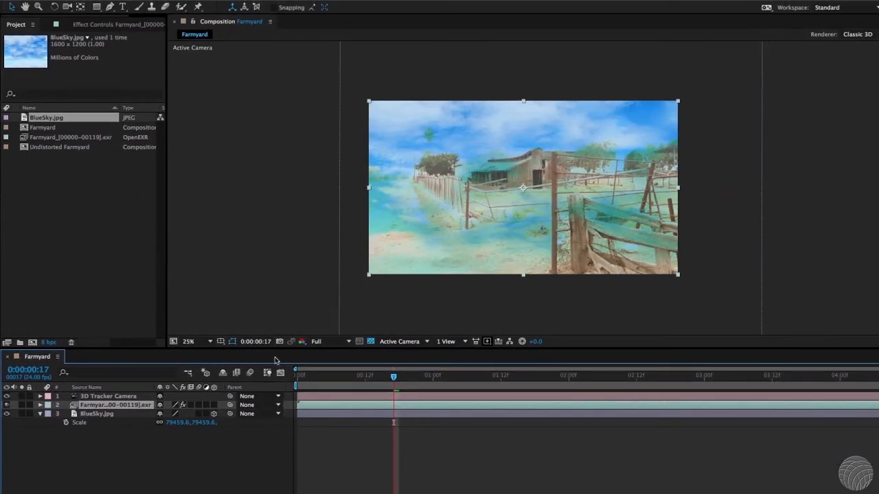
key(space)
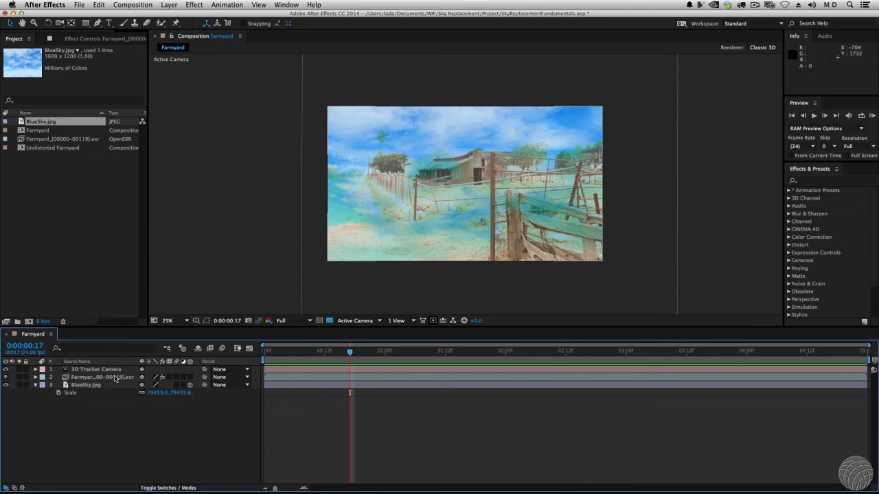
Delete the Farmyard footage layer and queue the composition for rendering with the ProRes 422 HQ output module
click(115, 377)
key(Delete)
key(ctrl+m)
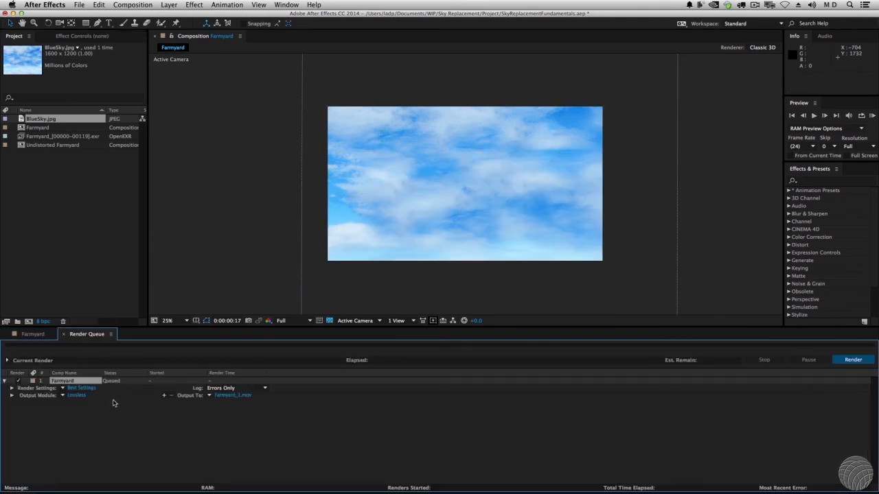
click(62, 396)
click(89, 340)
click(66, 412)
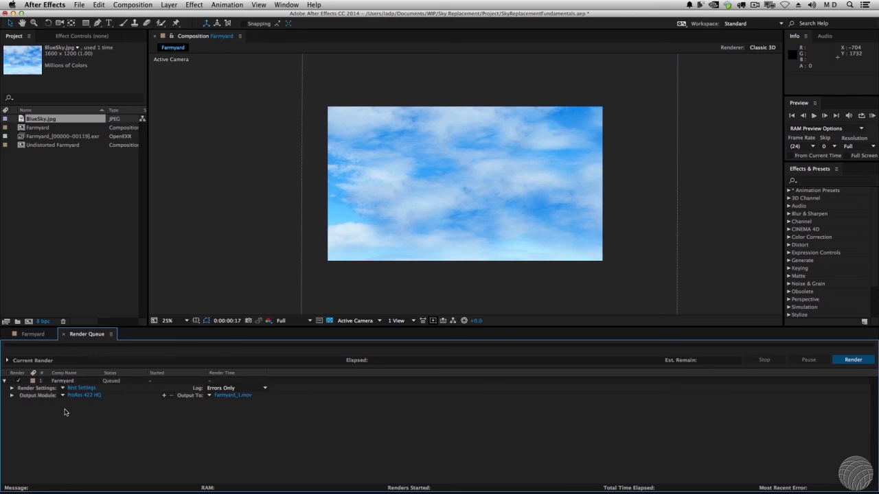